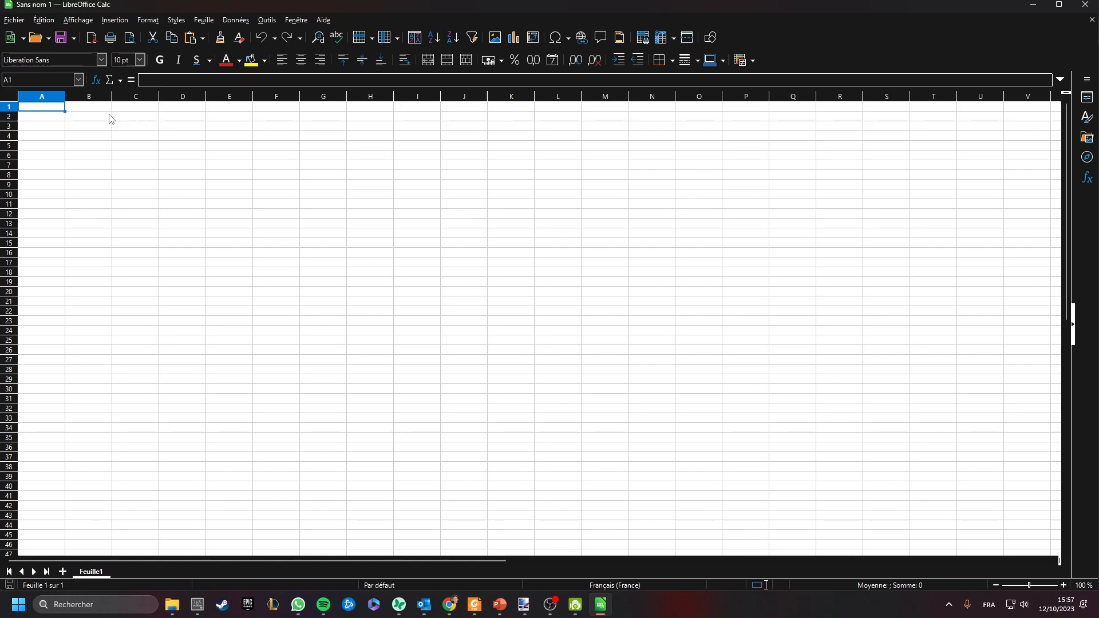
Enter the column headers "X (unité X)" in cell A1 and "Y (unité Y)" in cell B1.
click(41, 108)
text(X()
text( ()
text(unité)
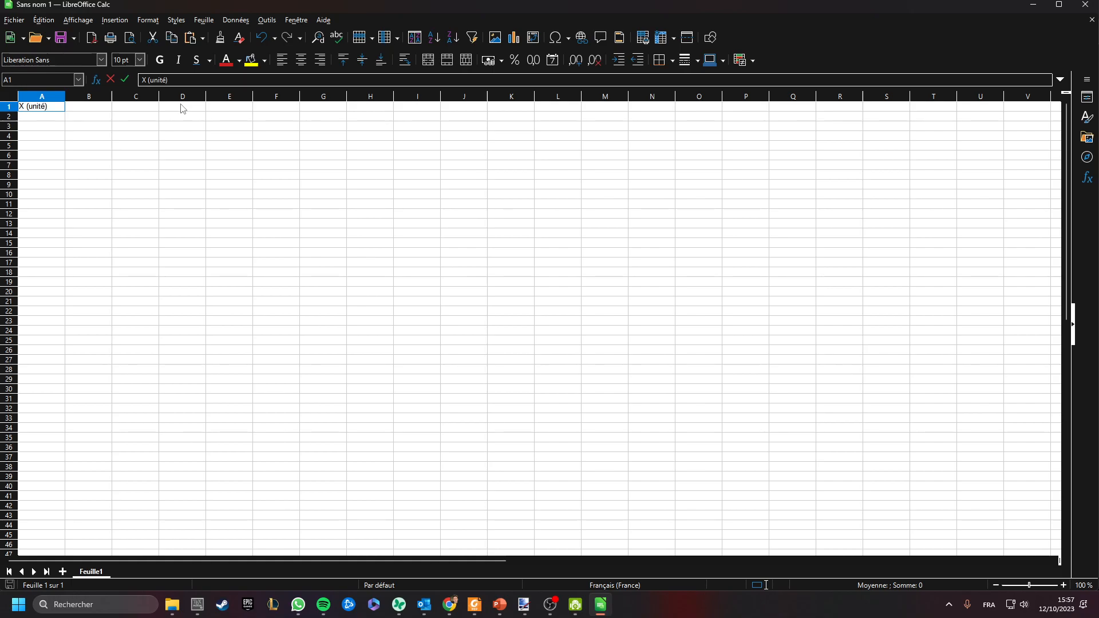
text( X)
key(ctrl+a)
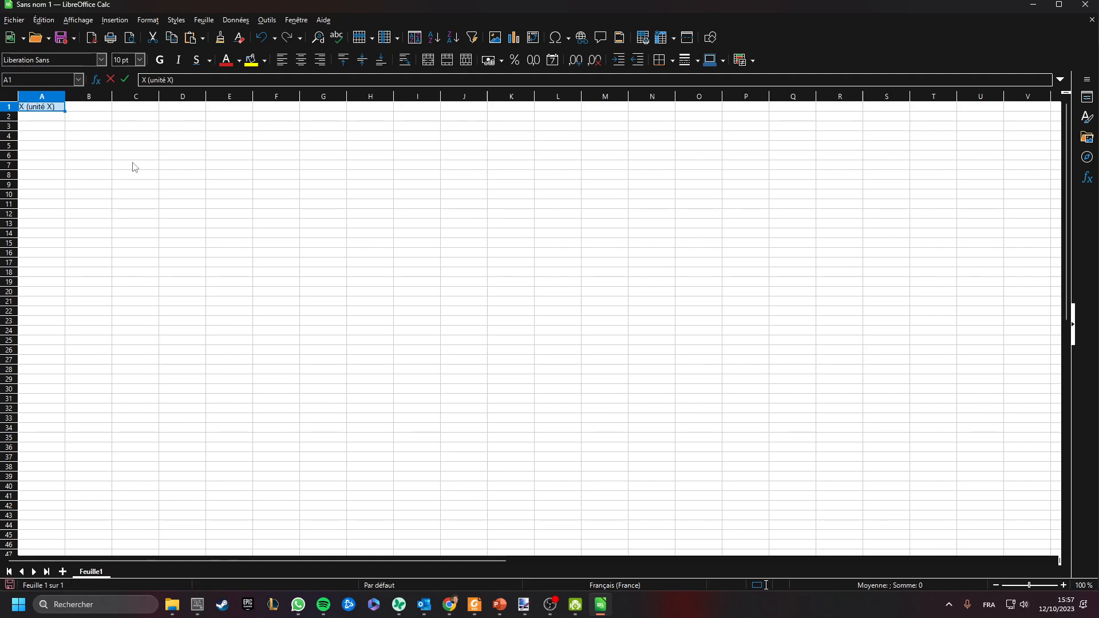
click(92, 113)
text(Y (unité Y))
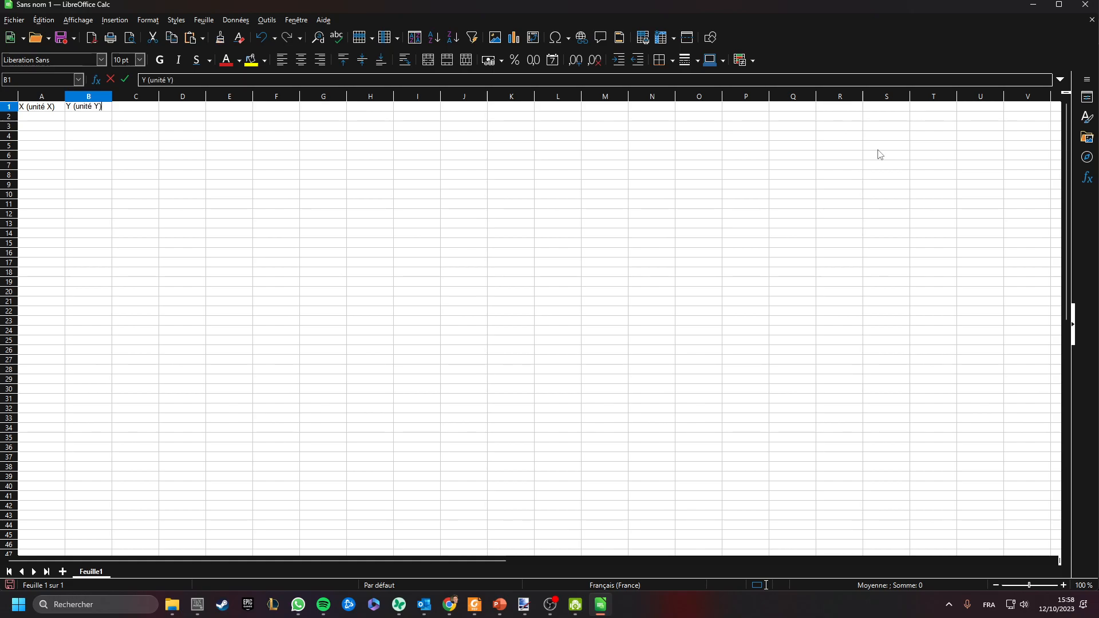
key(Return)
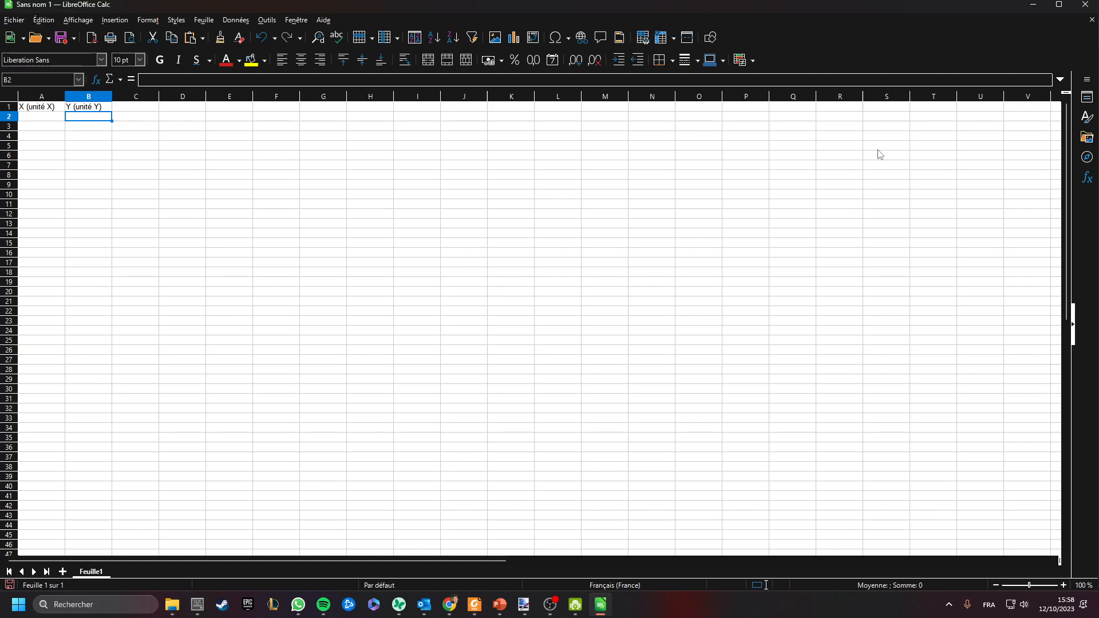
Fill cells A2 to A7 with the X values 100, 80, 60, 40, 20 and 0.
click(39, 118)
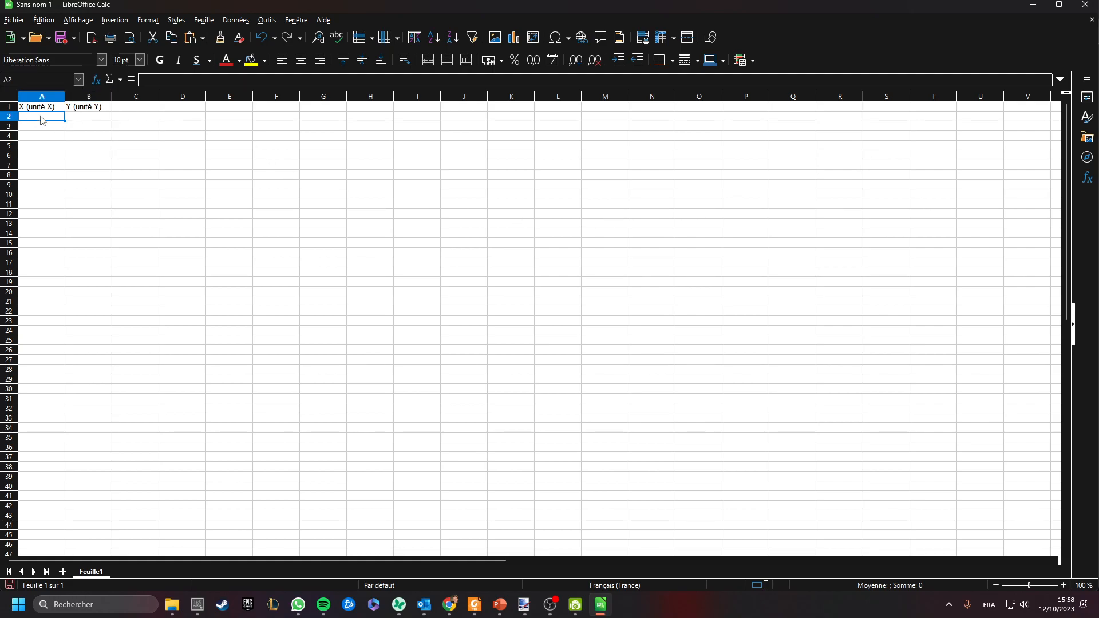
text(100)
key(Return)
text(80)
key(Return)
text(60)
key(Return)
text(40)
key(Return)
text(20)
key(Return)
text(0)
scroll(538, 326, right, 1)
scroll(539, 326, left, 1)
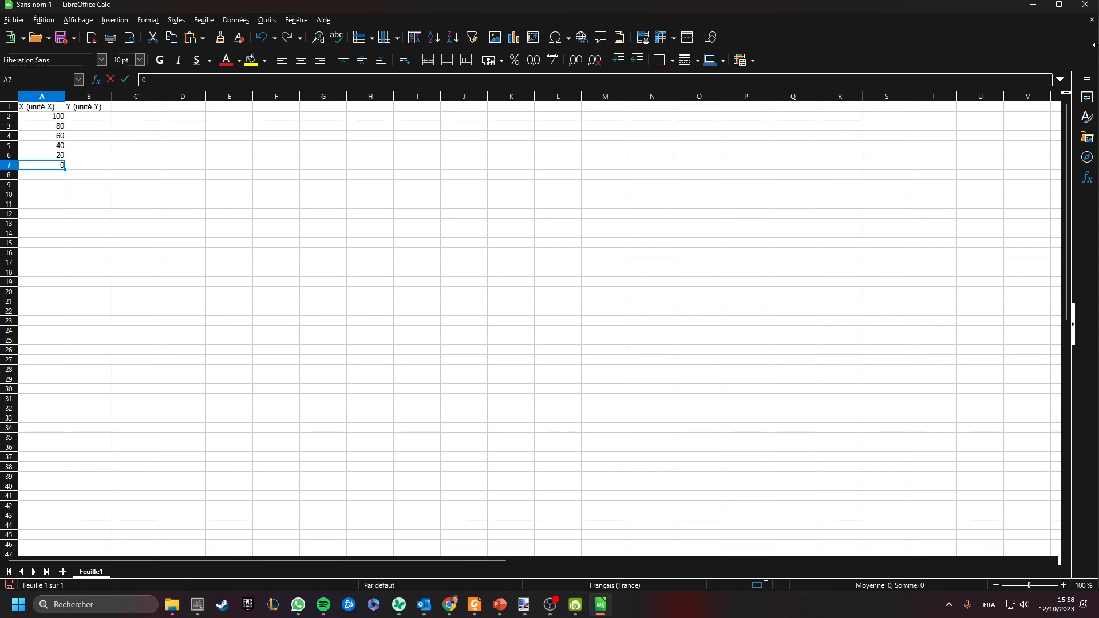
Fill cells B2 to B7 with the Y values 0, 10, 20, 30, 40 and 50.
click(74, 118)
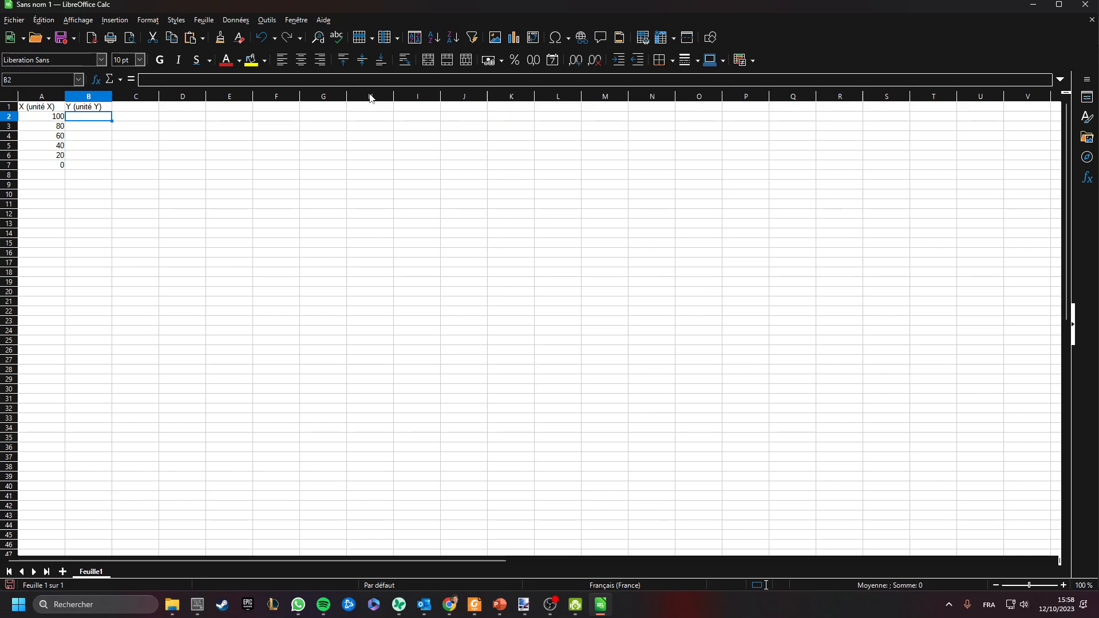
text(0)
key(Return)
text(10)
key(Return)
text(20)
key(Return)
text(30)
key(Return)
text(40)
key(Return)
text(50)
key(Return)
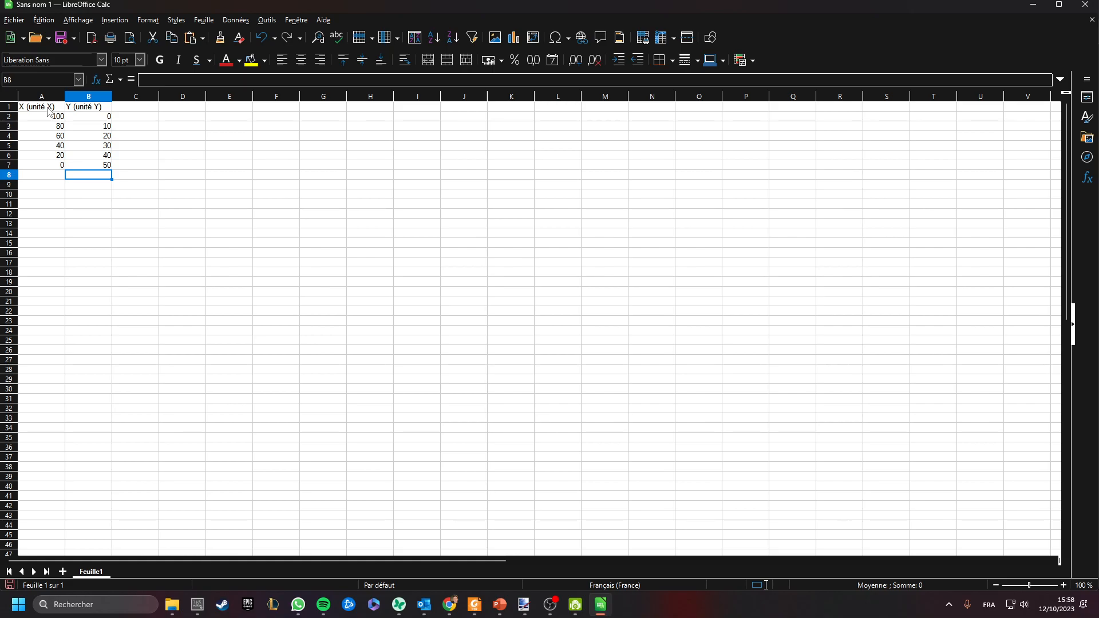
Insert a points-only XY (dispersion) chart from A1:B7 and check its data range and data series.
drag(48, 109, 100, 174)
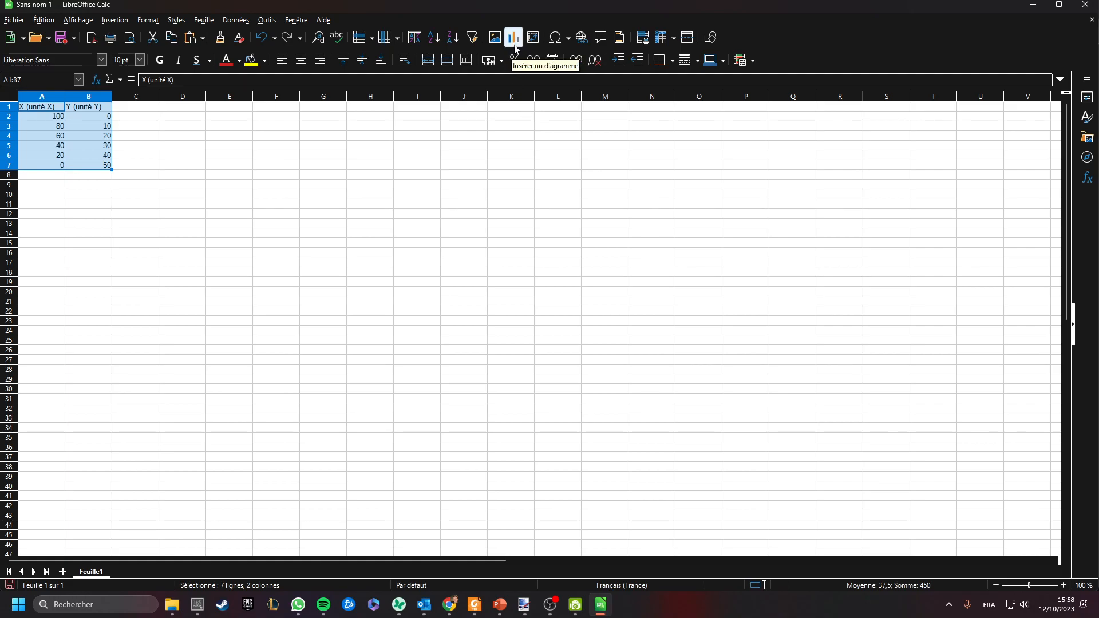
click(106, 23)
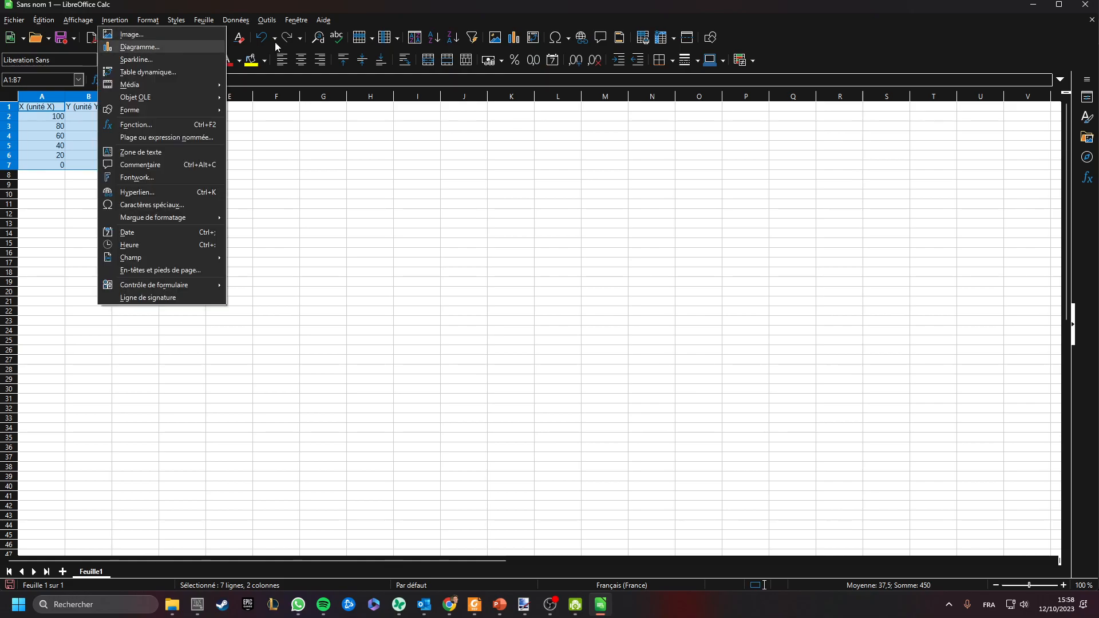
click(150, 52)
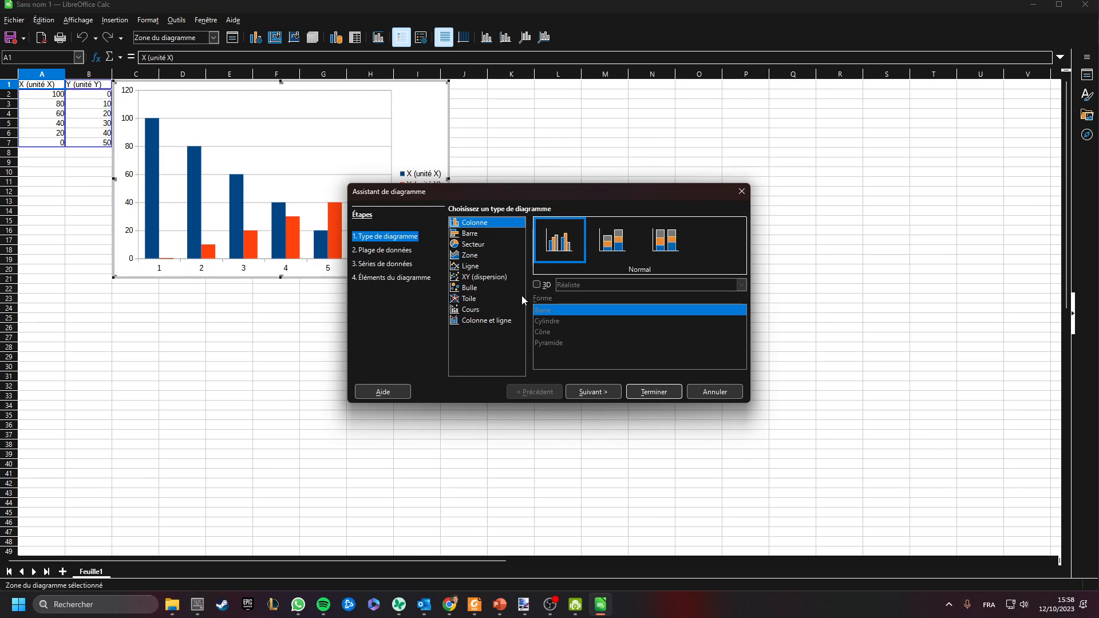
click(489, 278)
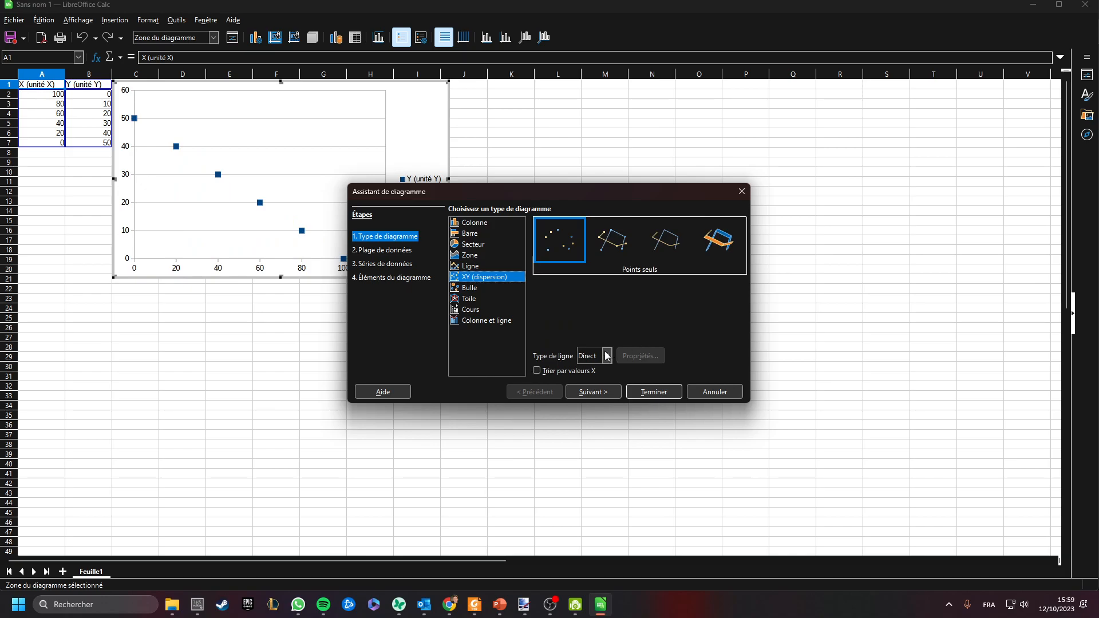
click(395, 252)
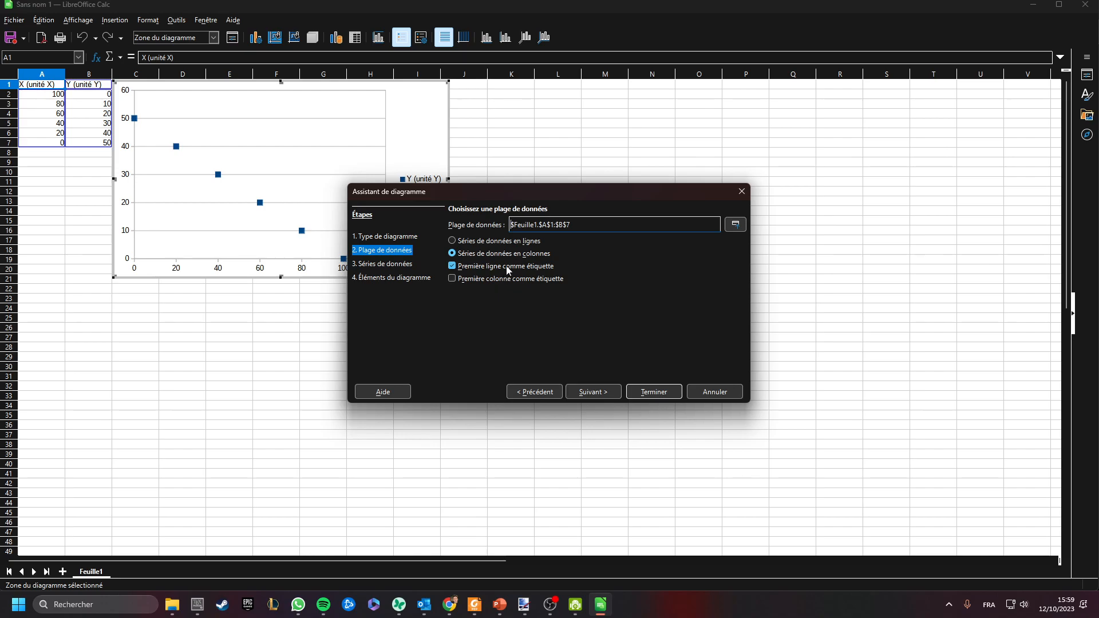
click(388, 264)
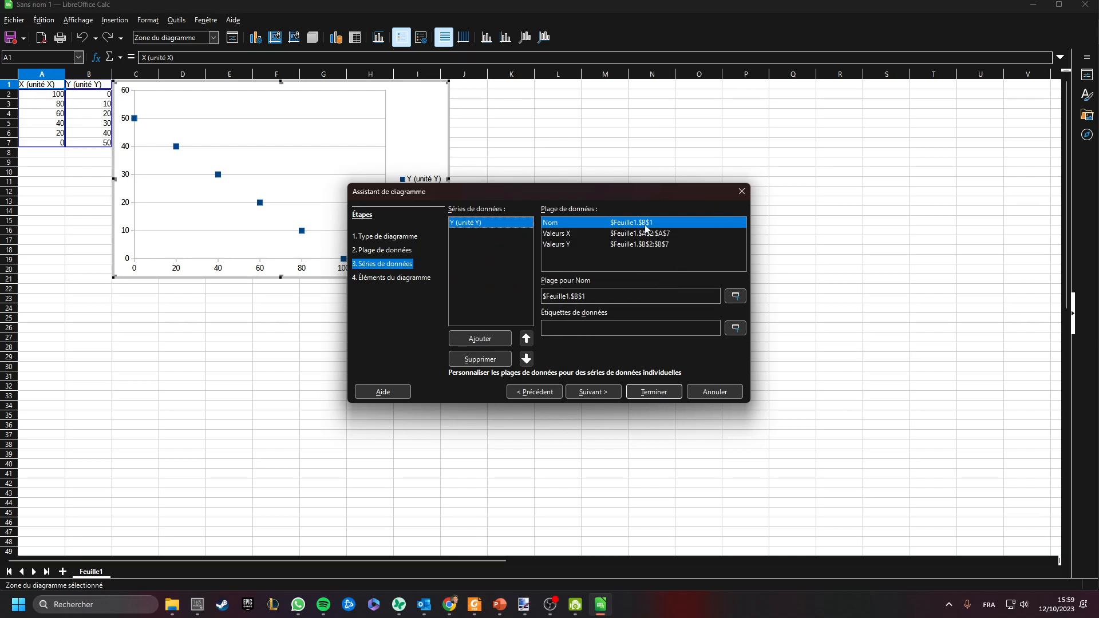
Turn off the chart's Y-axis gridlines and the legend, leaving the X-axis grid off too.
click(396, 279)
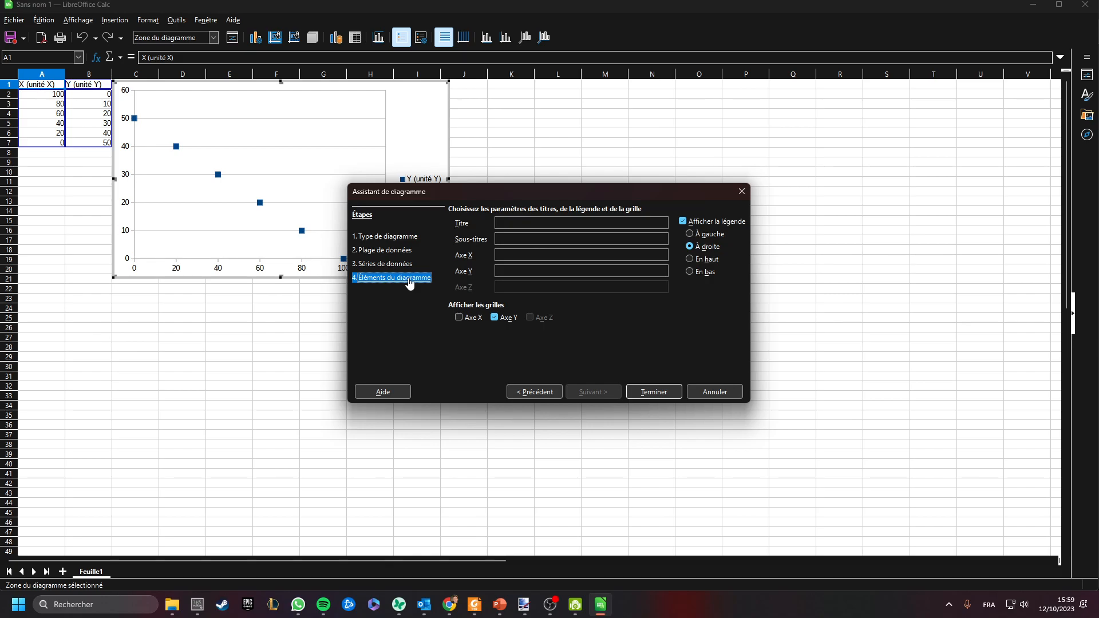
click(473, 321)
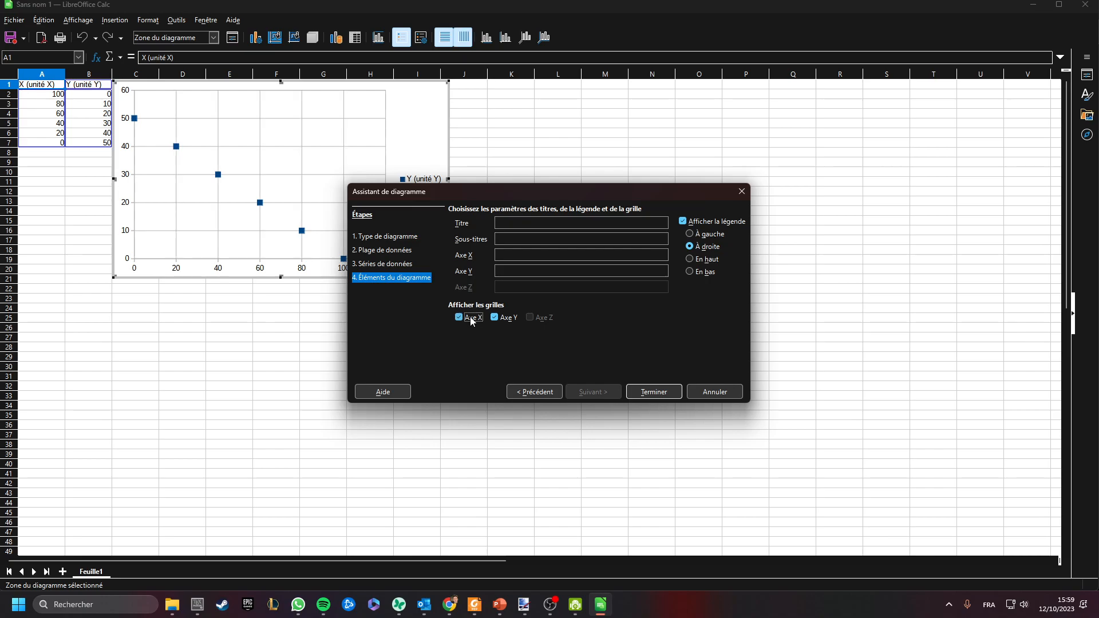
click(472, 319)
click(496, 321)
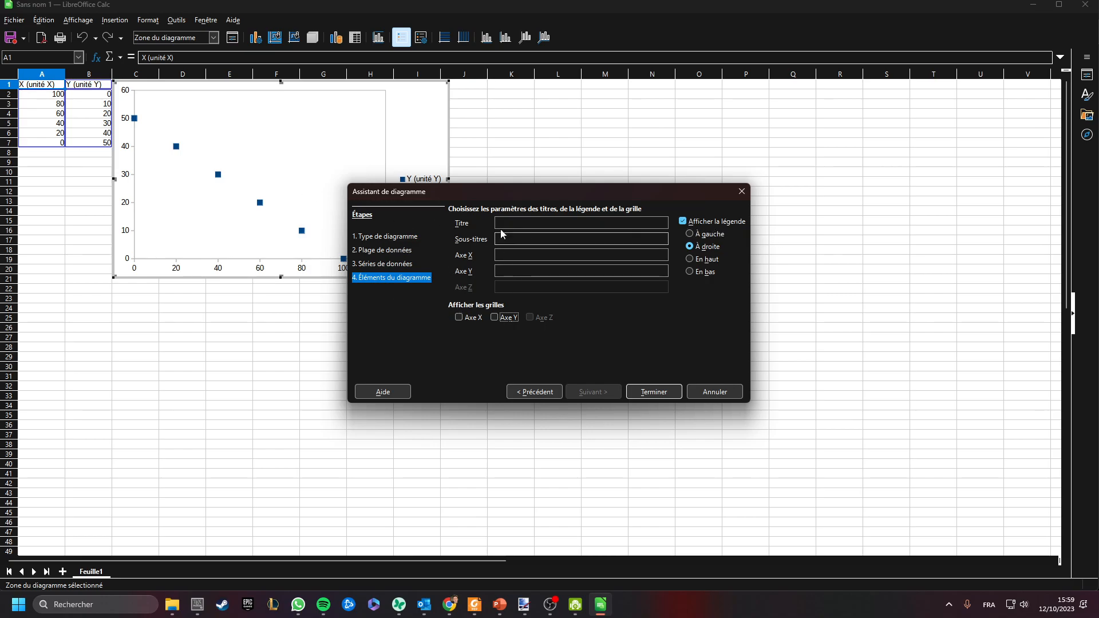
drag(538, 198, 655, 158)
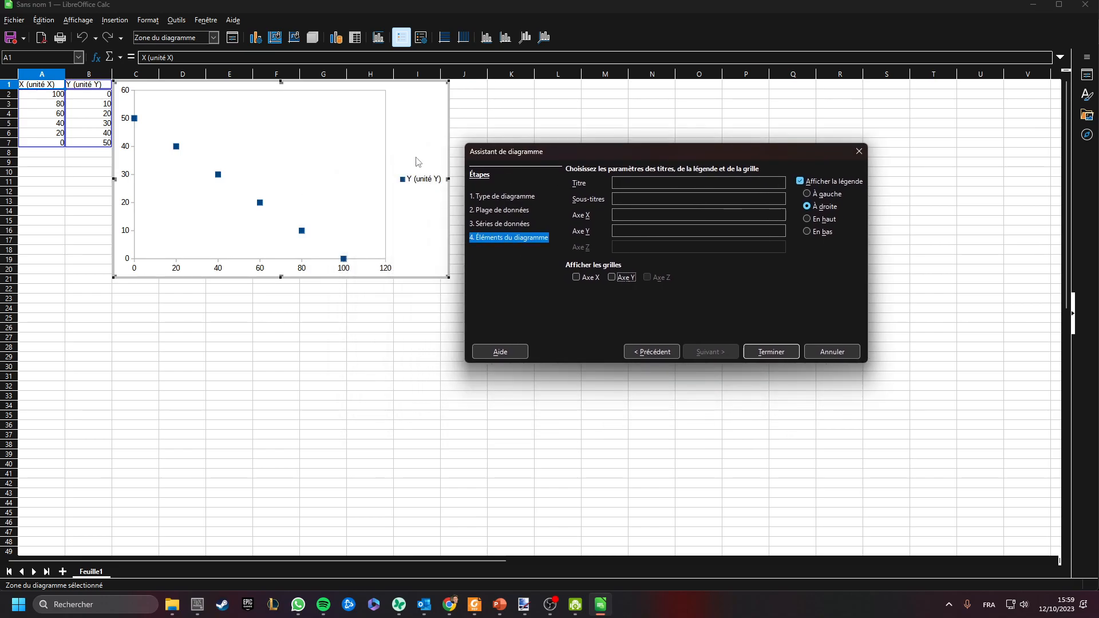
click(819, 182)
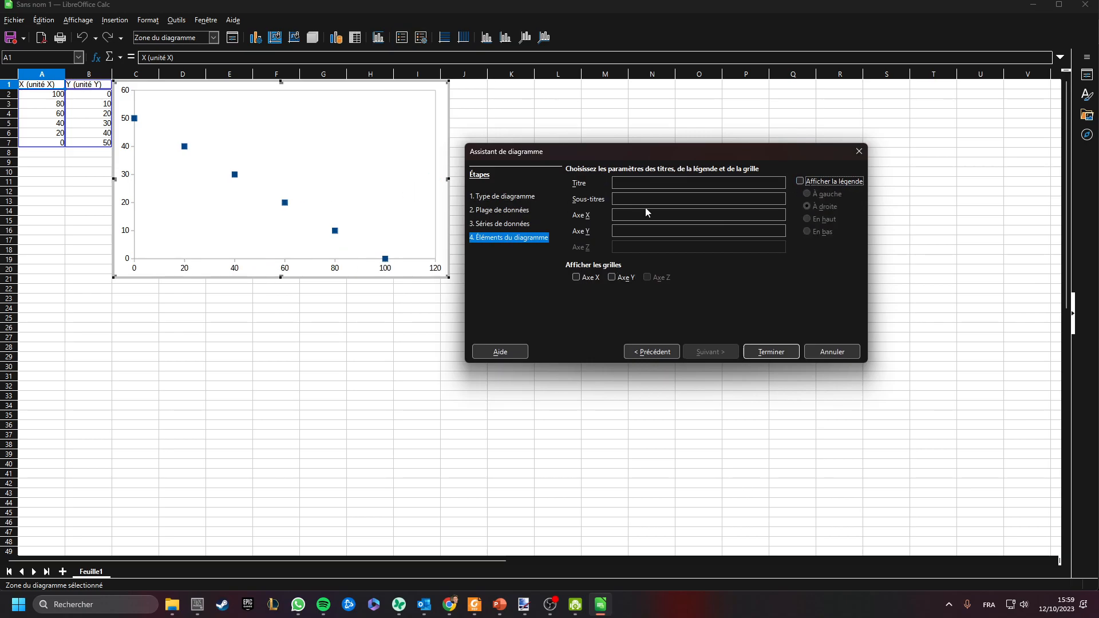
Title the chart "Y en fonction de X" and label its axes "X (unité X)" and "Y (unité Y)".
click(645, 187)
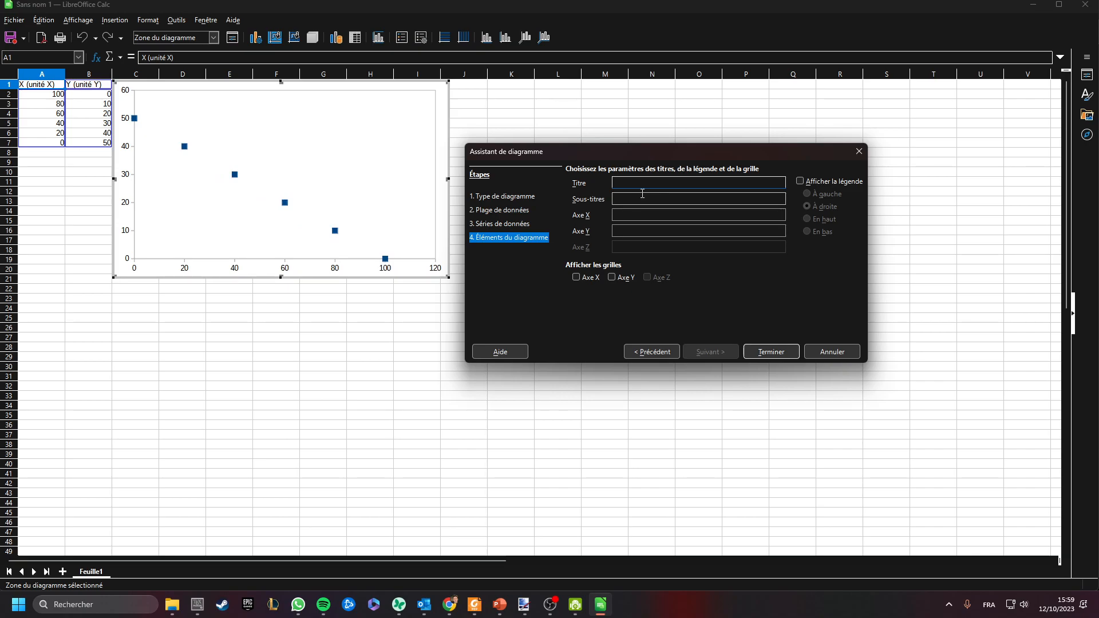
text(Y en fonction de XW)
key(BackSpace)
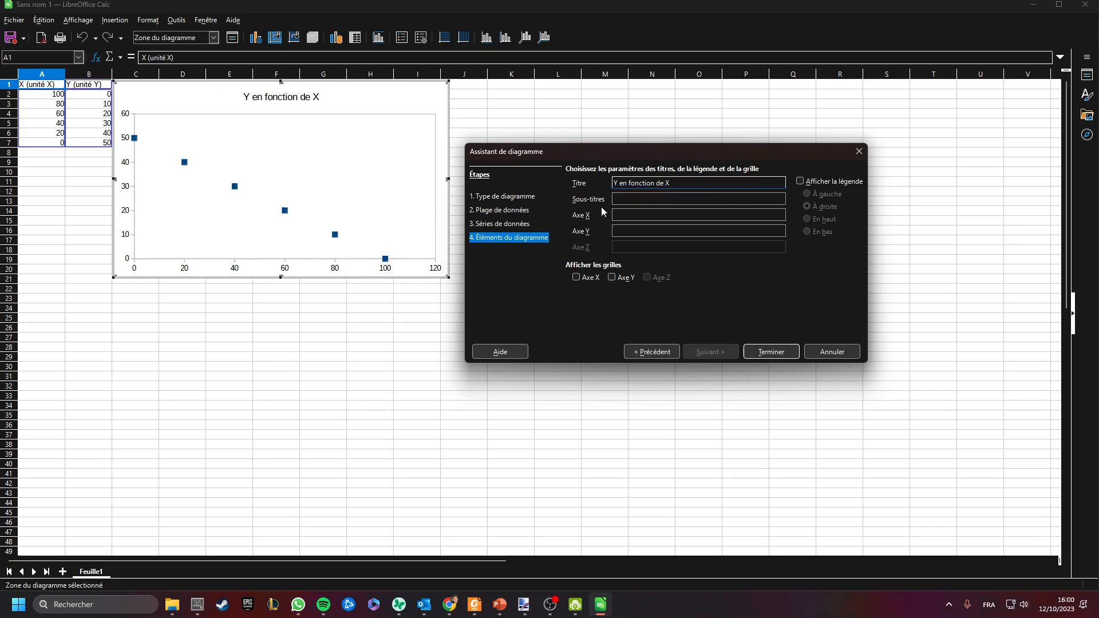
click(642, 216)
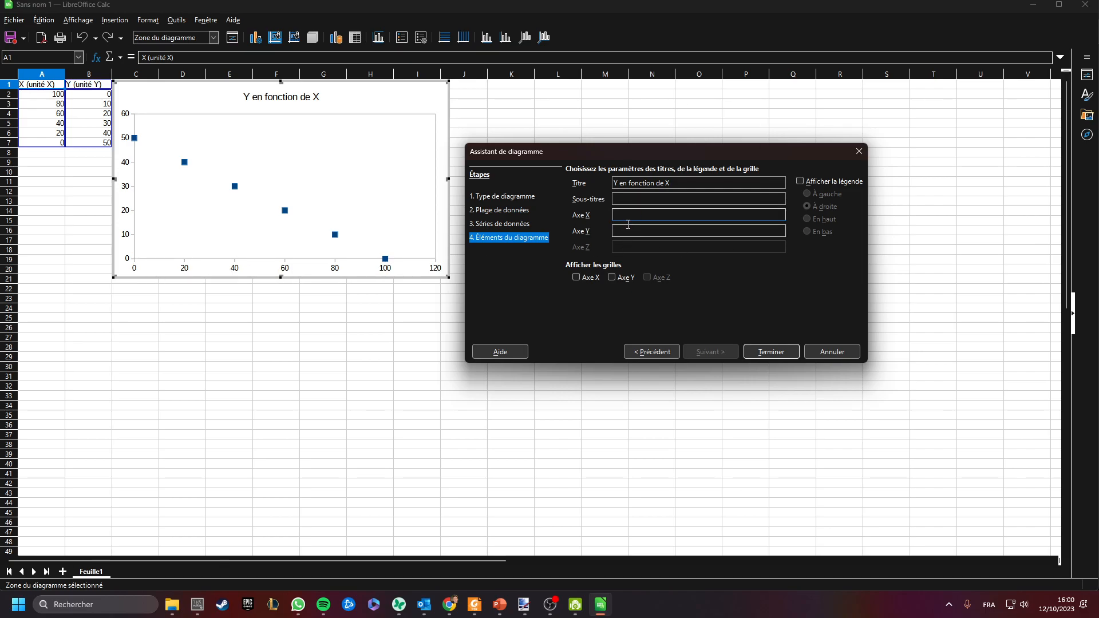
text(X ()
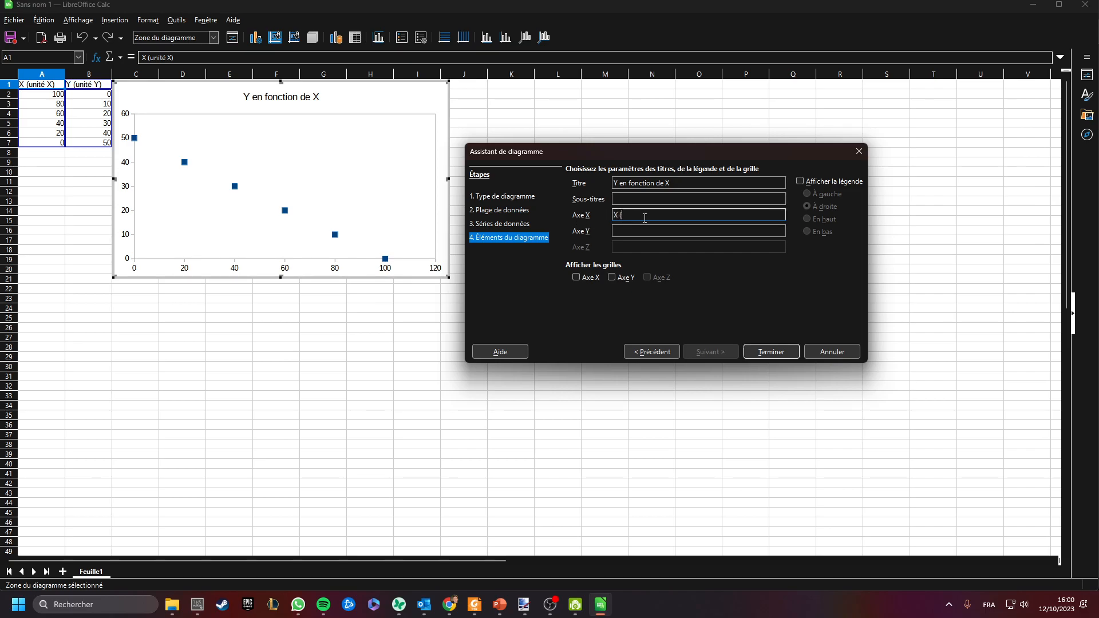
text(unité)X))
click(627, 231)
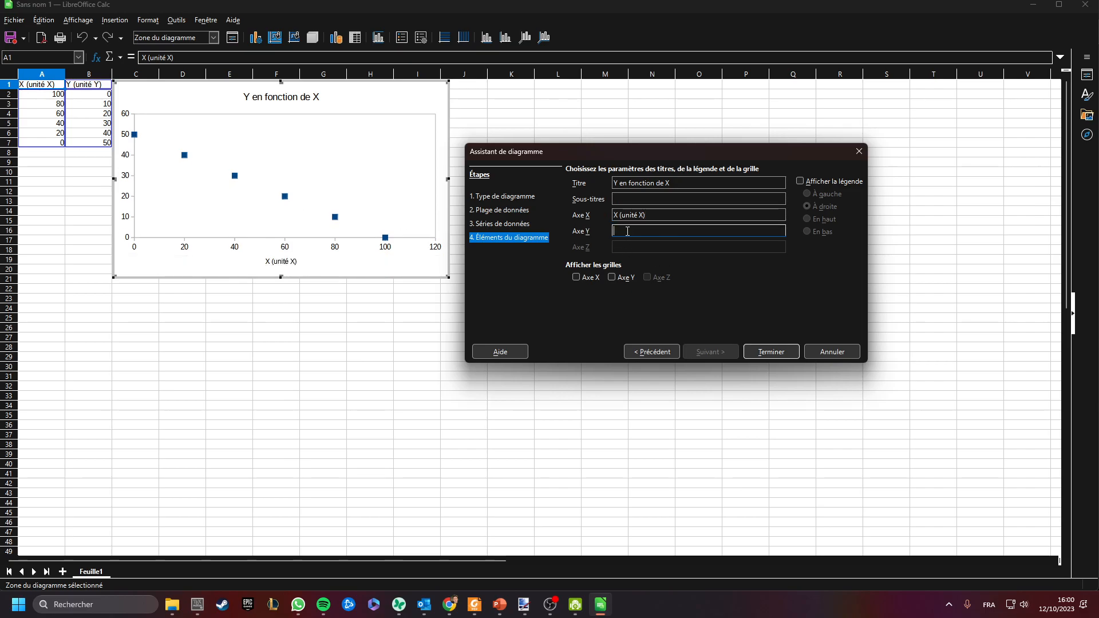
text(Y (unité Y)
Finish the chart and move it away from the data table, to about 6 cm across and 1.2 cm down.
click(782, 353)
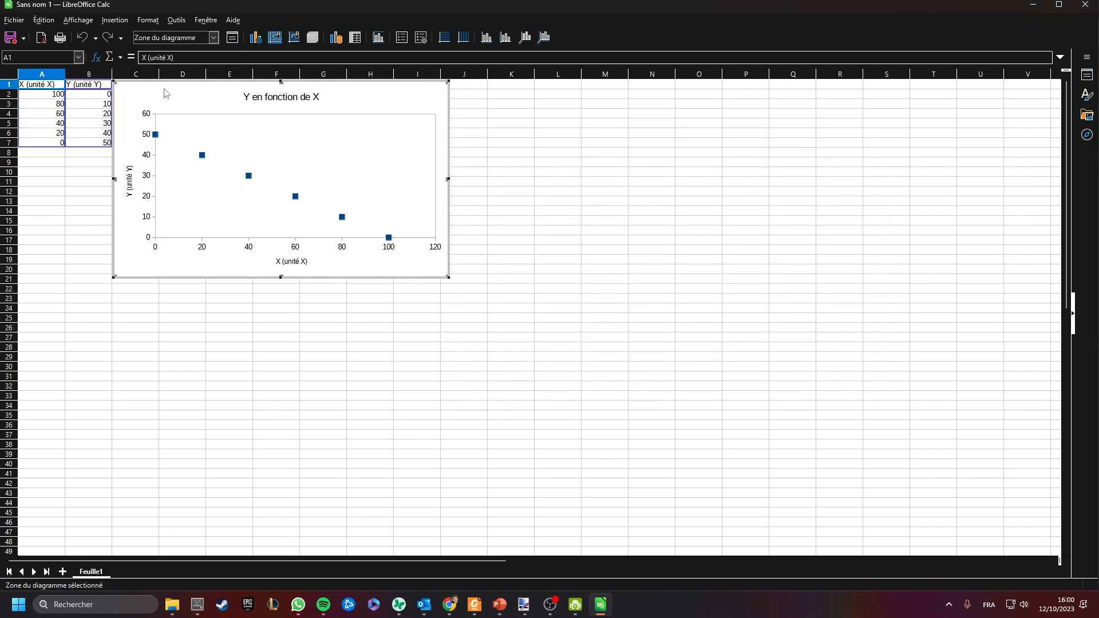
click(103, 184)
drag(122, 256, 149, 279)
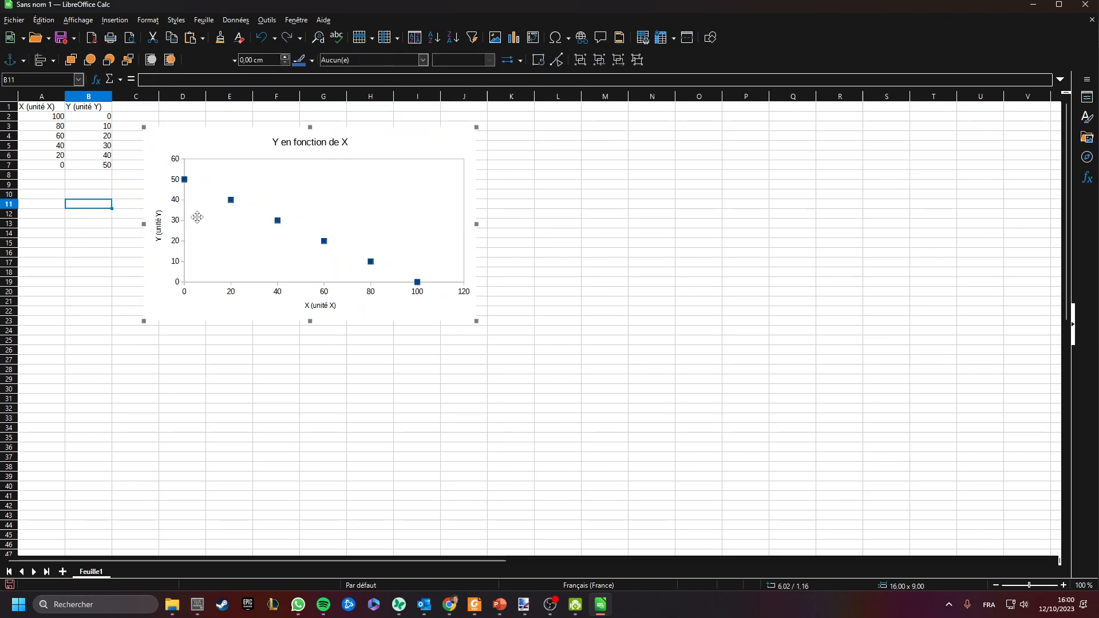
Set the line colour of the chart's Y axis to Noir, keeping the continuous style.
click(171, 221)
double_click(173, 219)
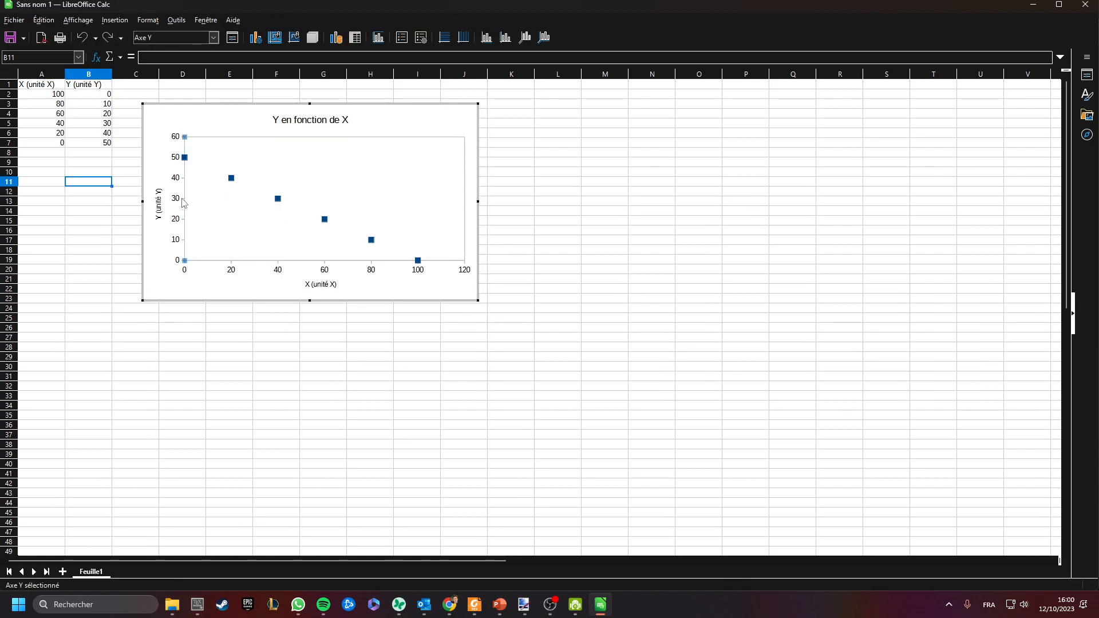
double_click(184, 203)
click(457, 165)
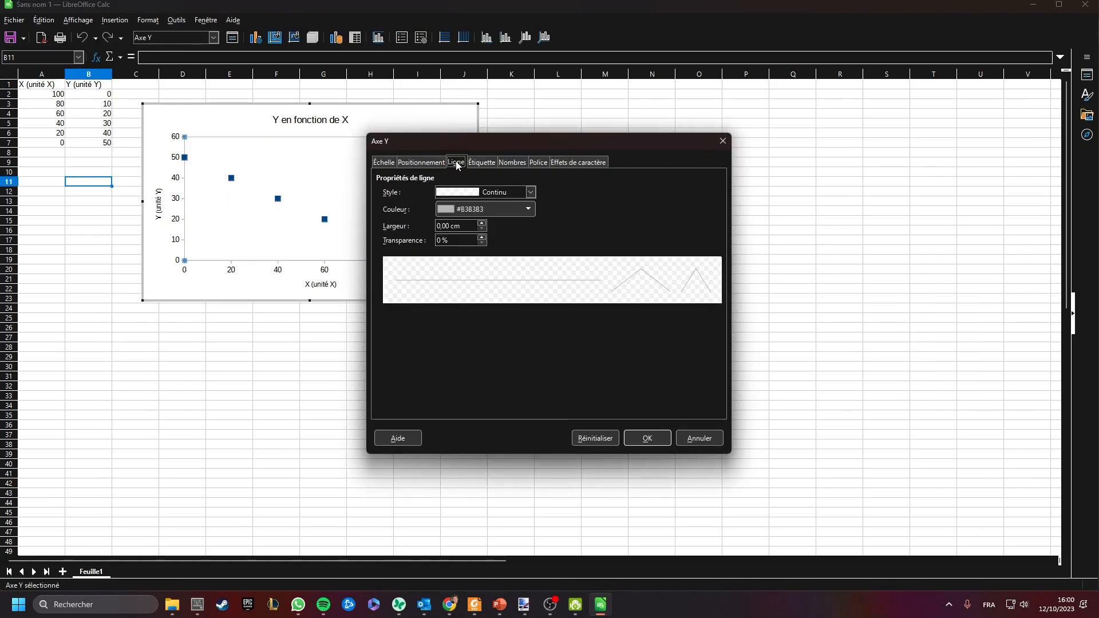
click(531, 193)
click(531, 193)
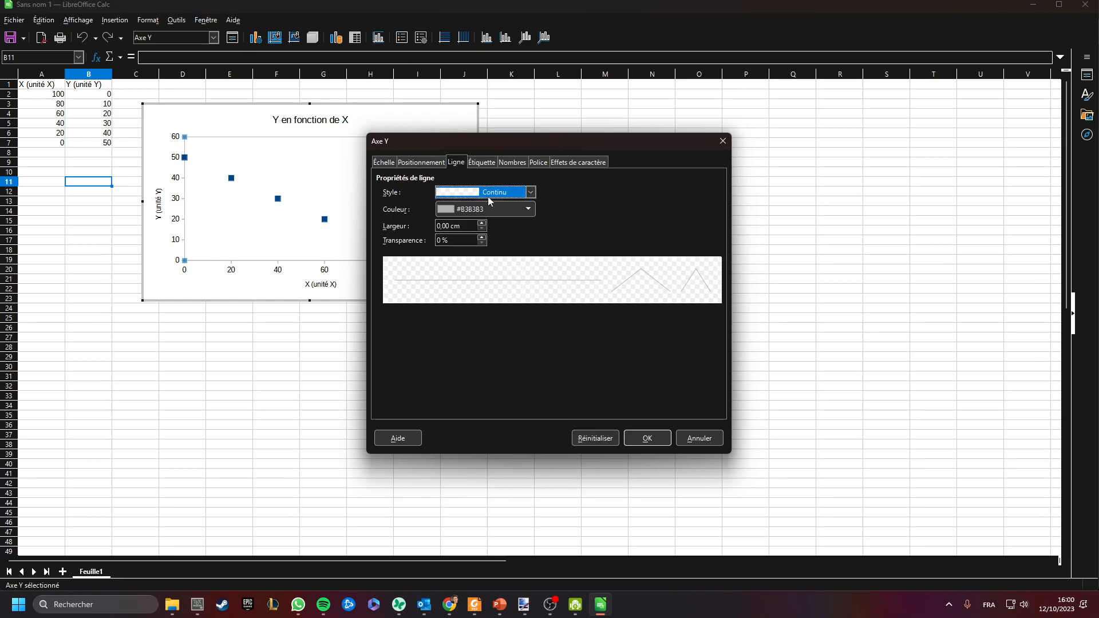
click(477, 212)
click(445, 242)
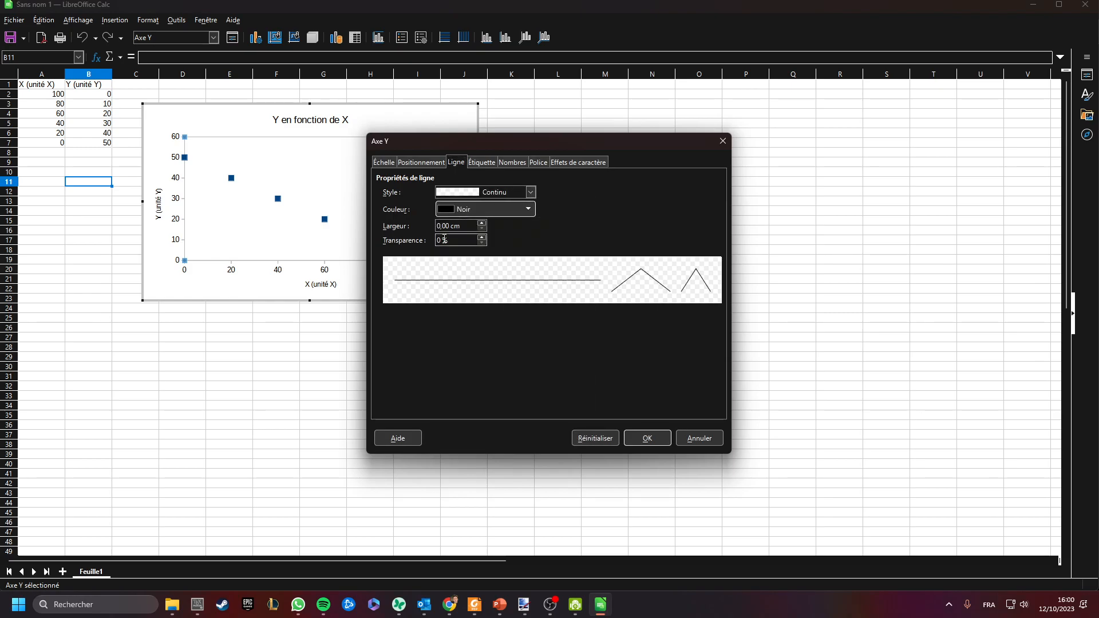
click(646, 439)
Set the line colour of the chart's X axis to Noir.
click(229, 265)
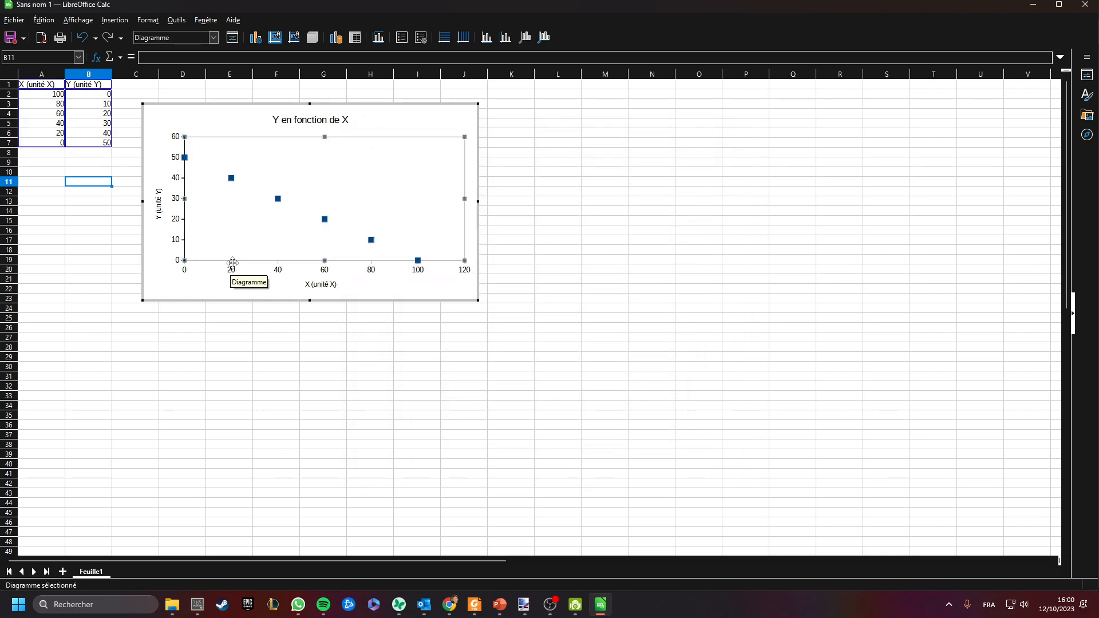
click(231, 268)
double_click(231, 274)
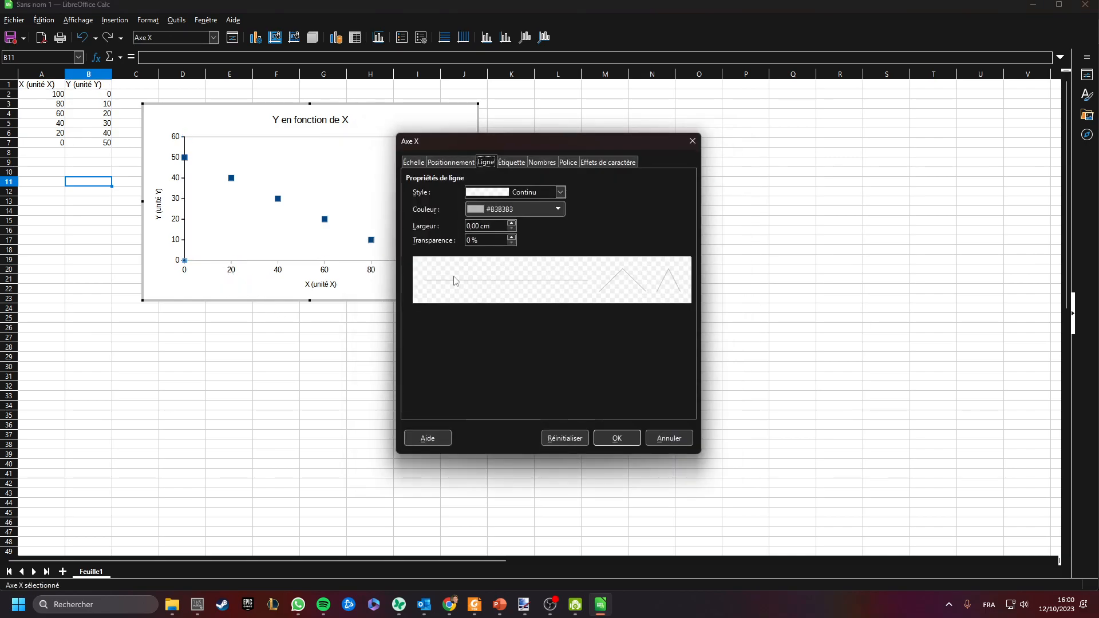
click(515, 209)
click(474, 239)
click(617, 438)
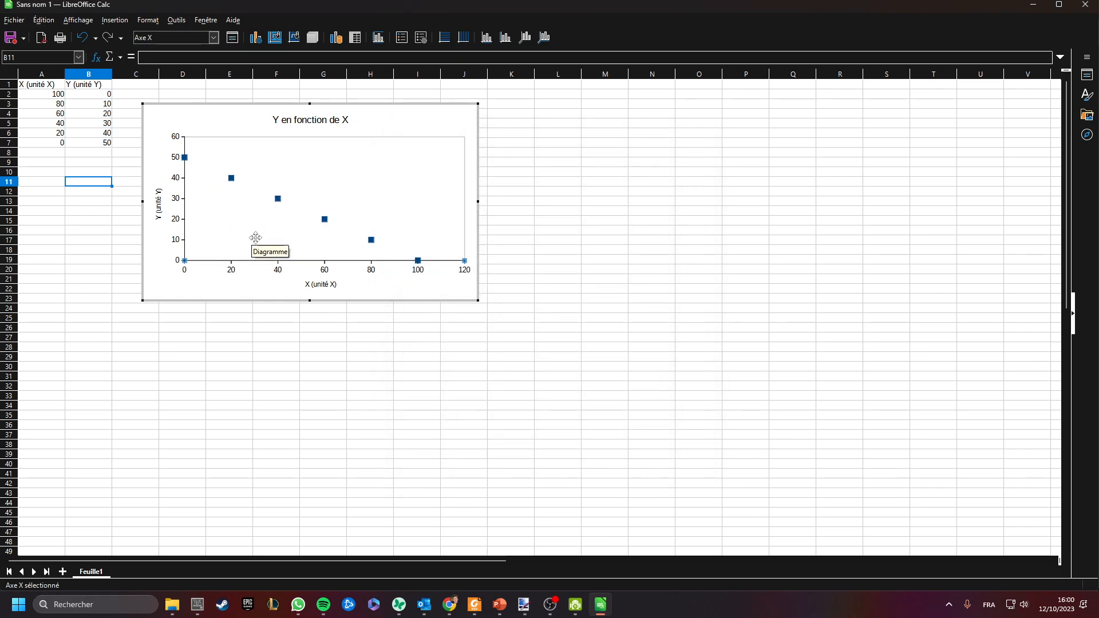
click(158, 194)
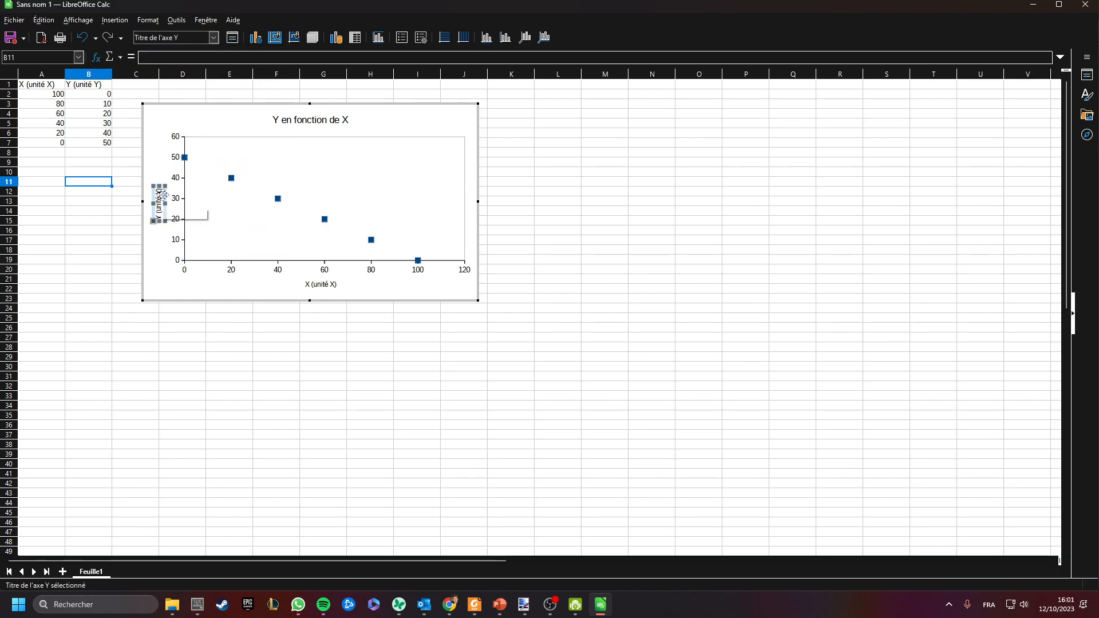
double_click(162, 200)
key(ctrl+a)
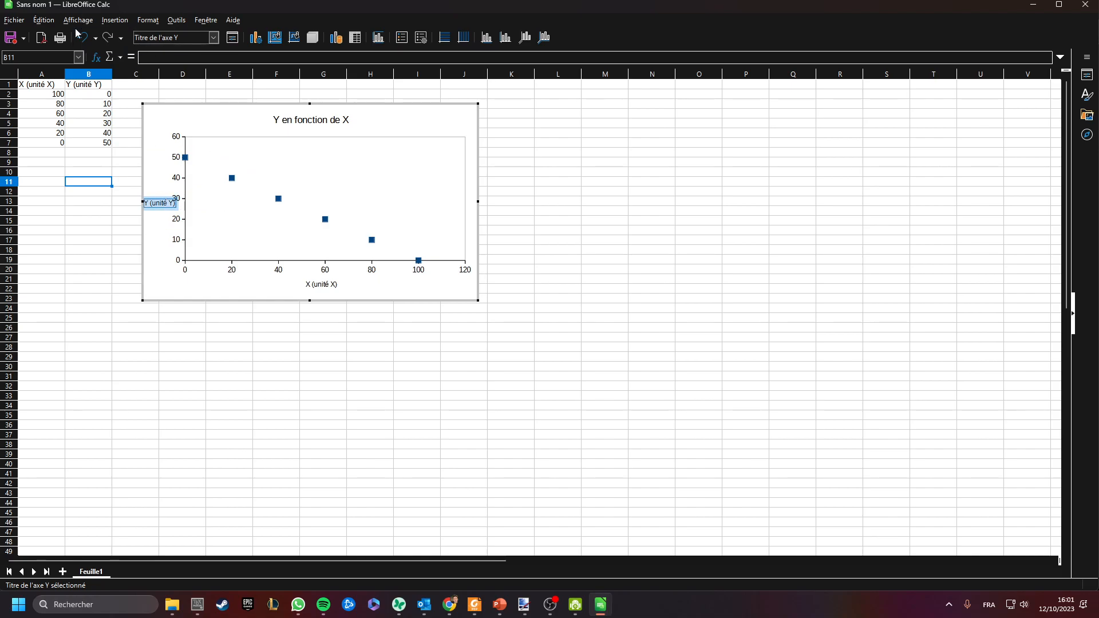
click(584, 309)
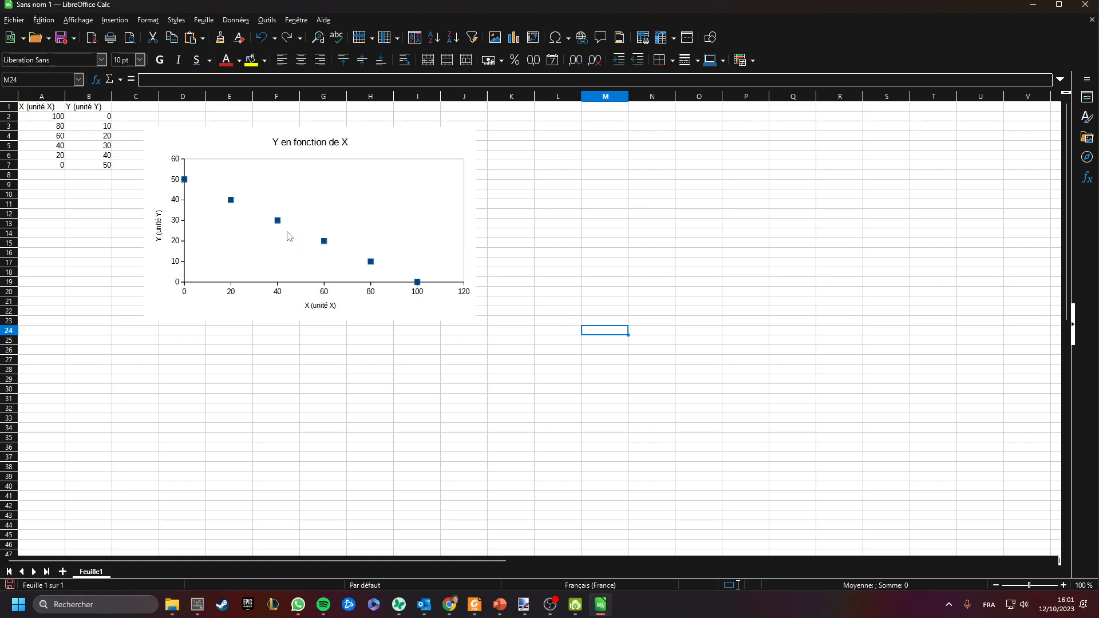
Start adding a trend line to the chart's Y data series and bring up its regression type settings.
click(231, 203)
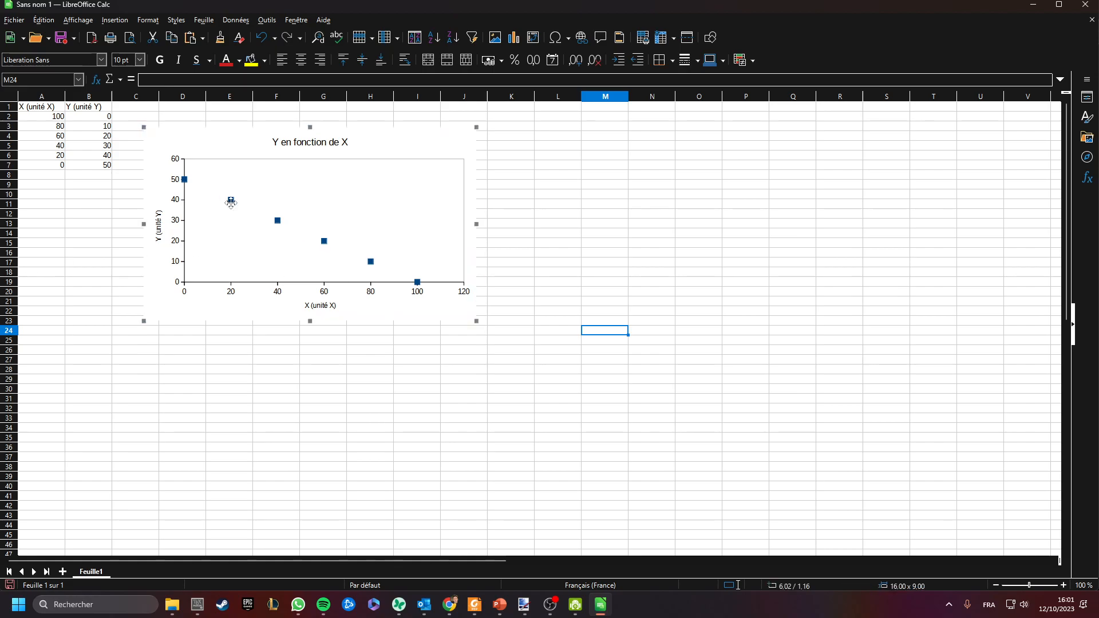
right_click(231, 202)
click(231, 200)
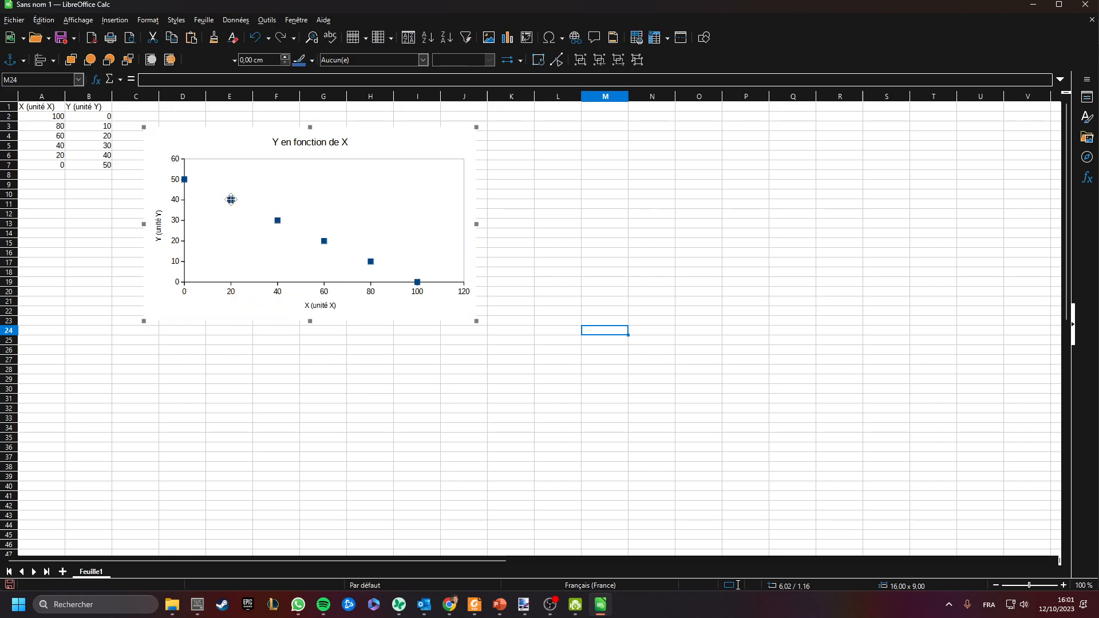
double_click(231, 199)
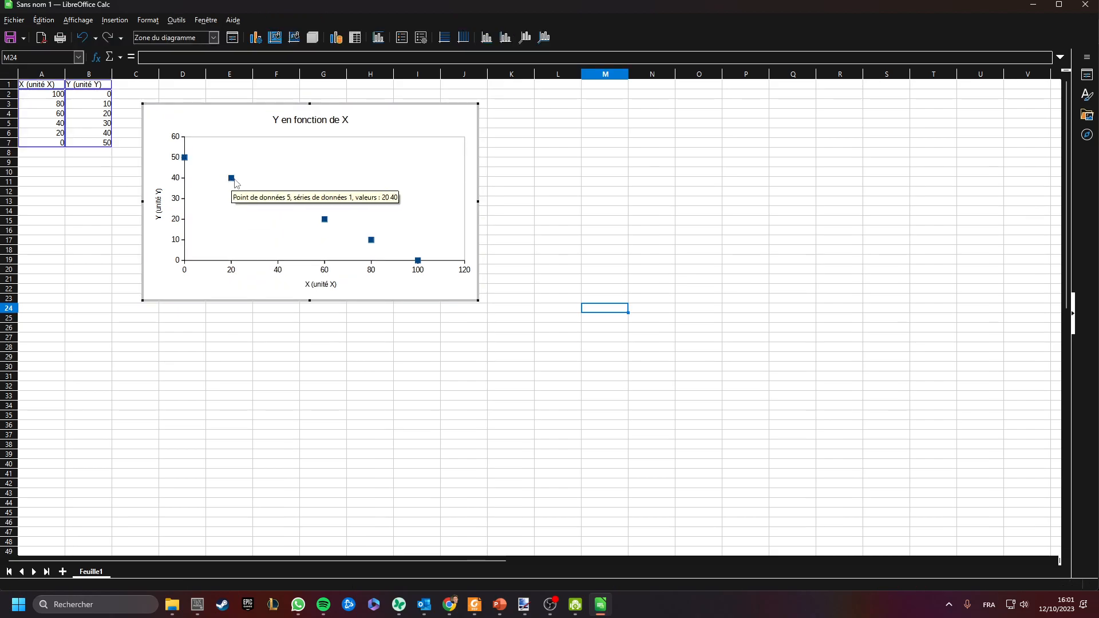
right_click(233, 180)
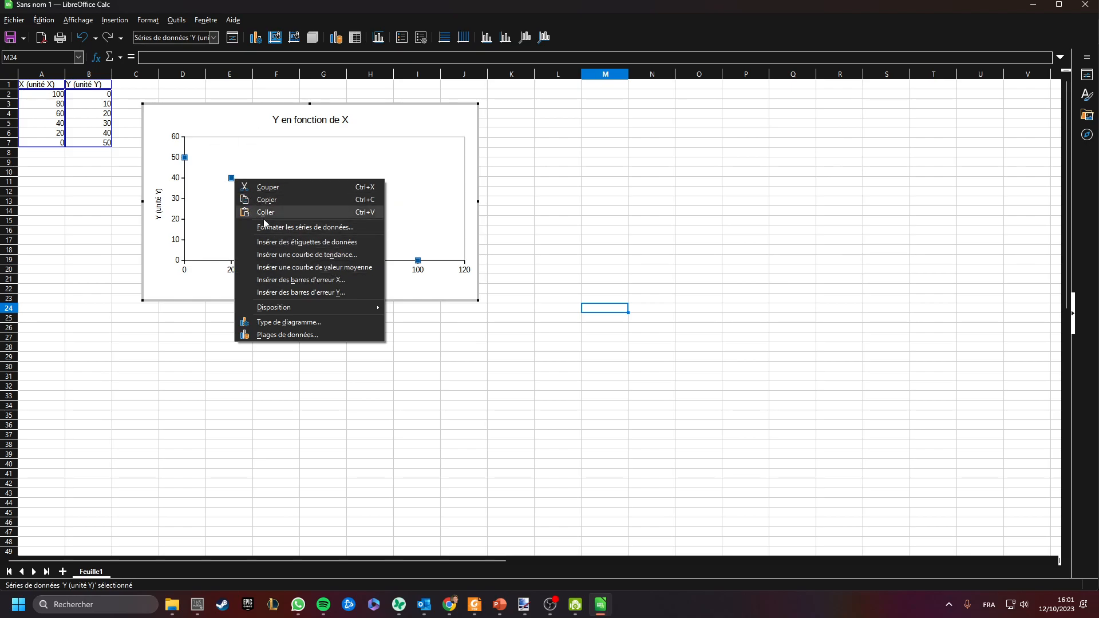
click(280, 253)
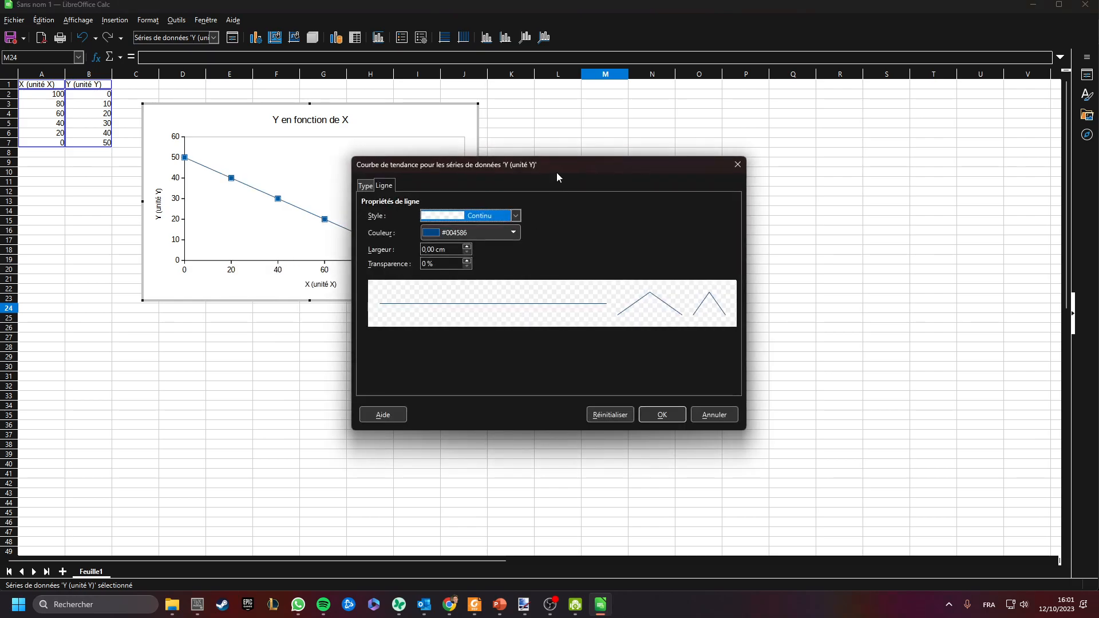
drag(558, 171, 711, 159)
click(518, 176)
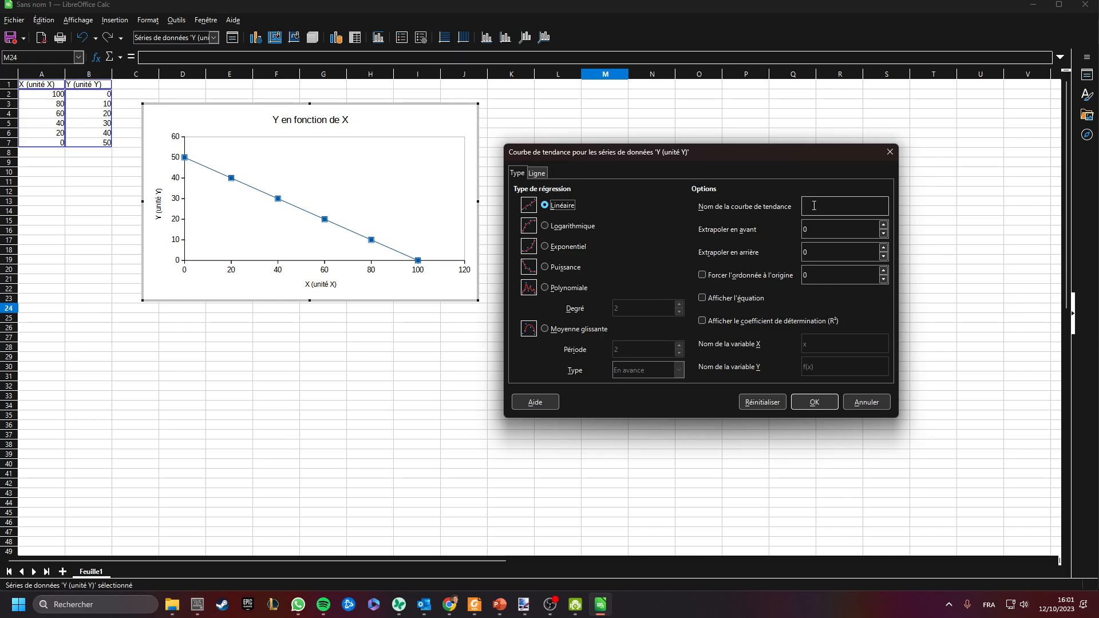
Display the linear trend line's equation and R² coefficient, naming the equation's variables X and Y.
click(833, 200)
click(733, 300)
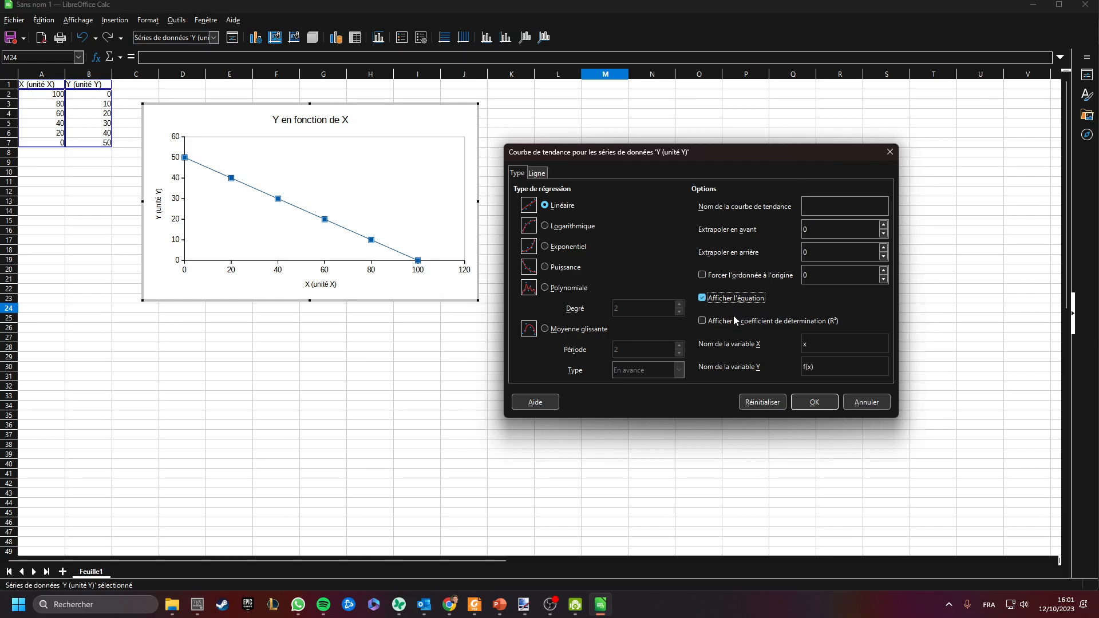
click(731, 322)
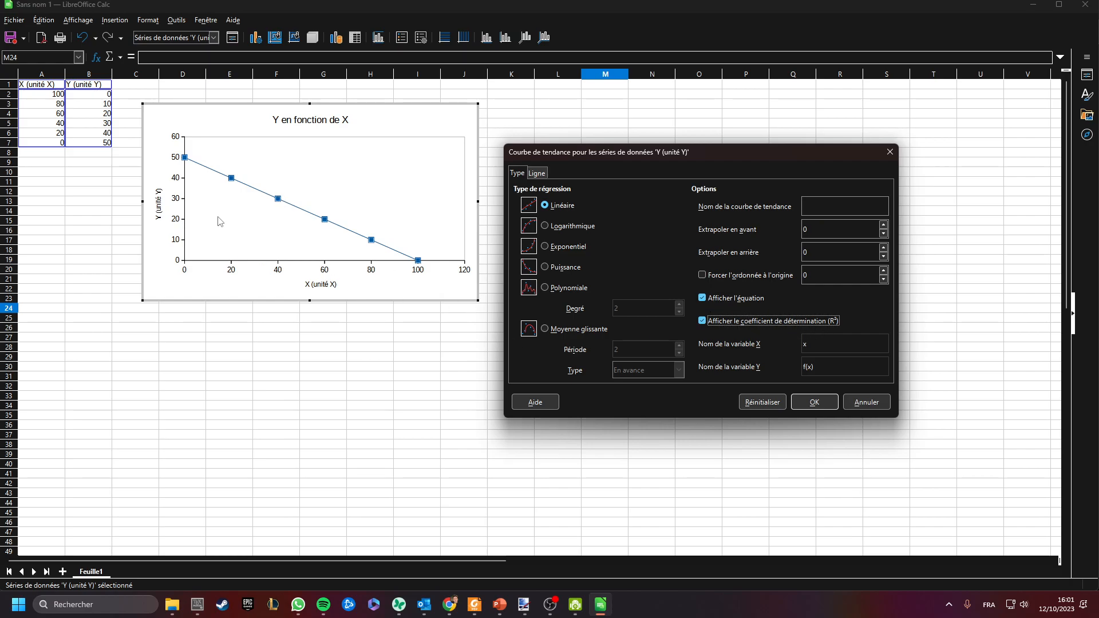
click(847, 343)
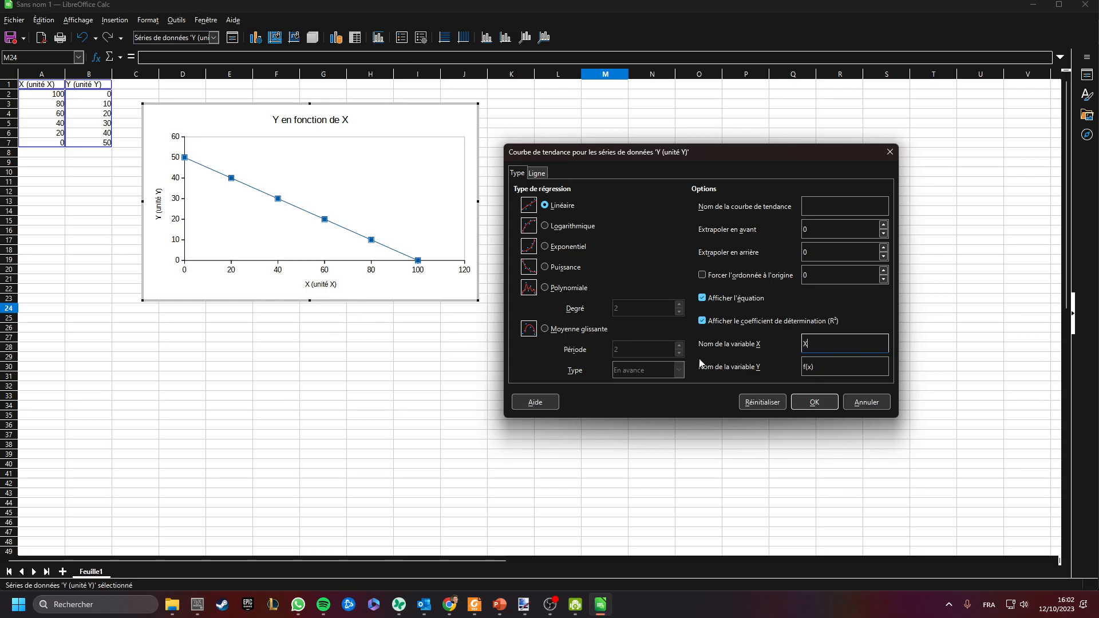
click(836, 367)
key(ctrl+a)
text(Y)
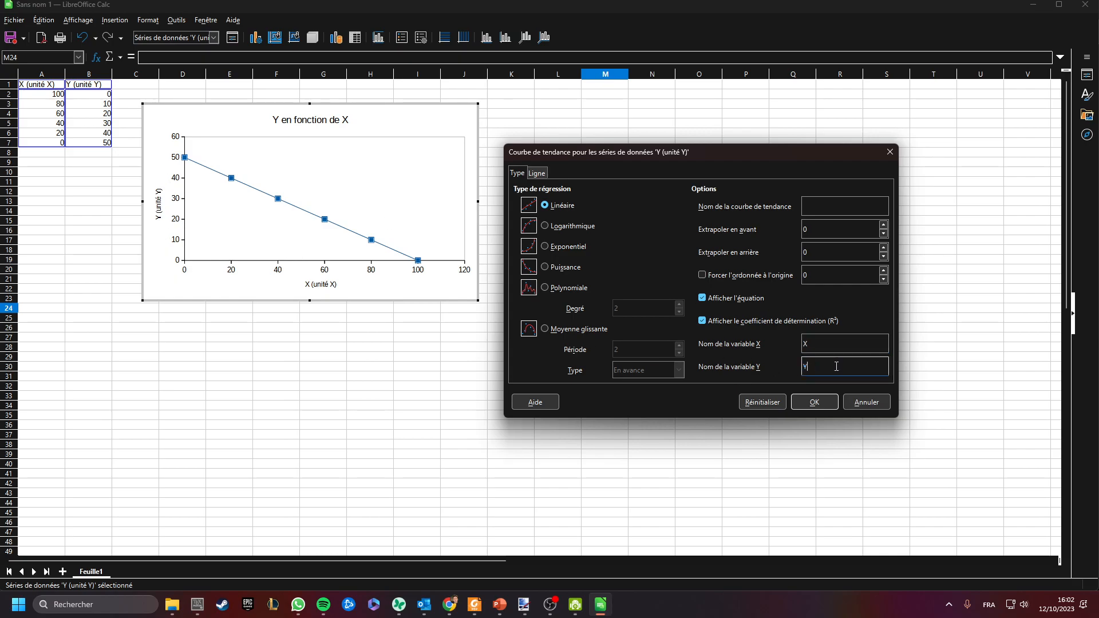
Apply the trend line, move its equation clear of the line into the chart's upper part, and leave chart editing.
click(813, 402)
drag(226, 171, 280, 166)
key(Escape)
key(Escape)
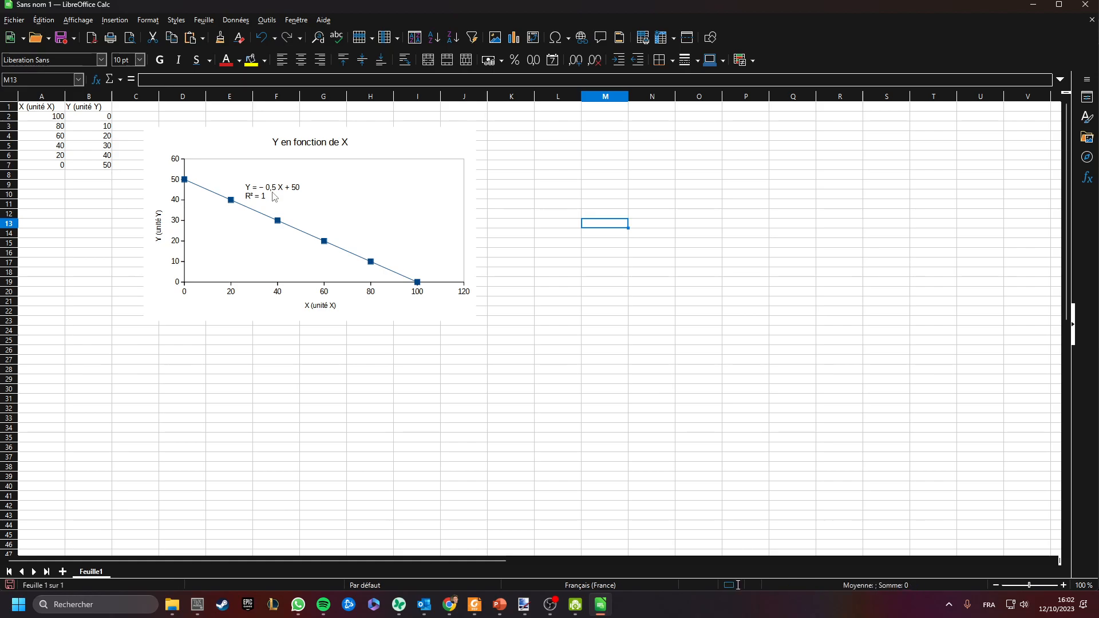